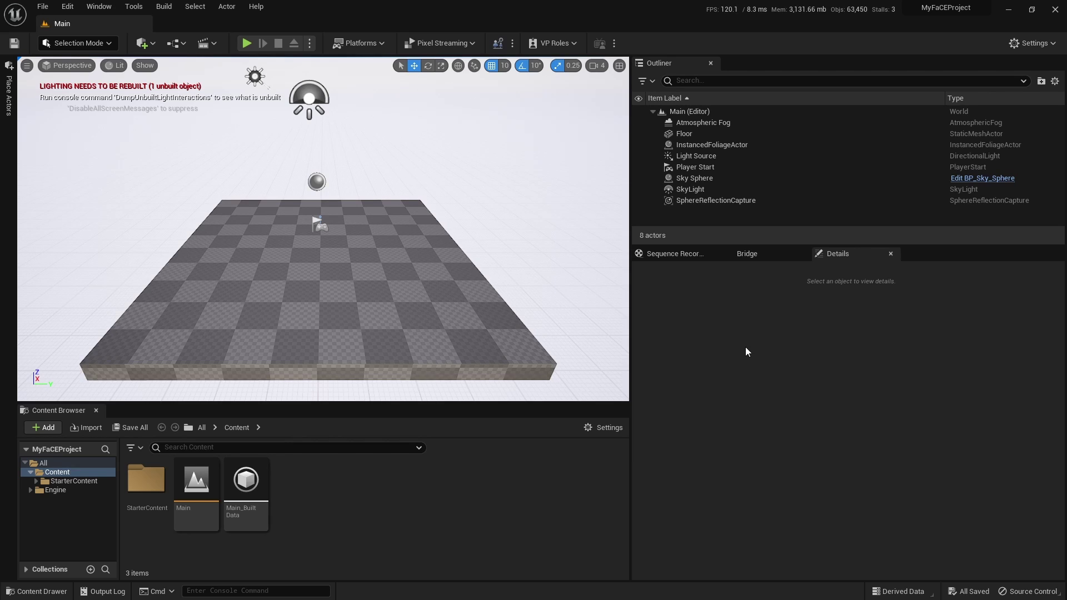
Search the plugins for LiveLink and enable the beta LiveLinkFaceImporter plugin.
left_click(67, 6)
left_click(95, 178)
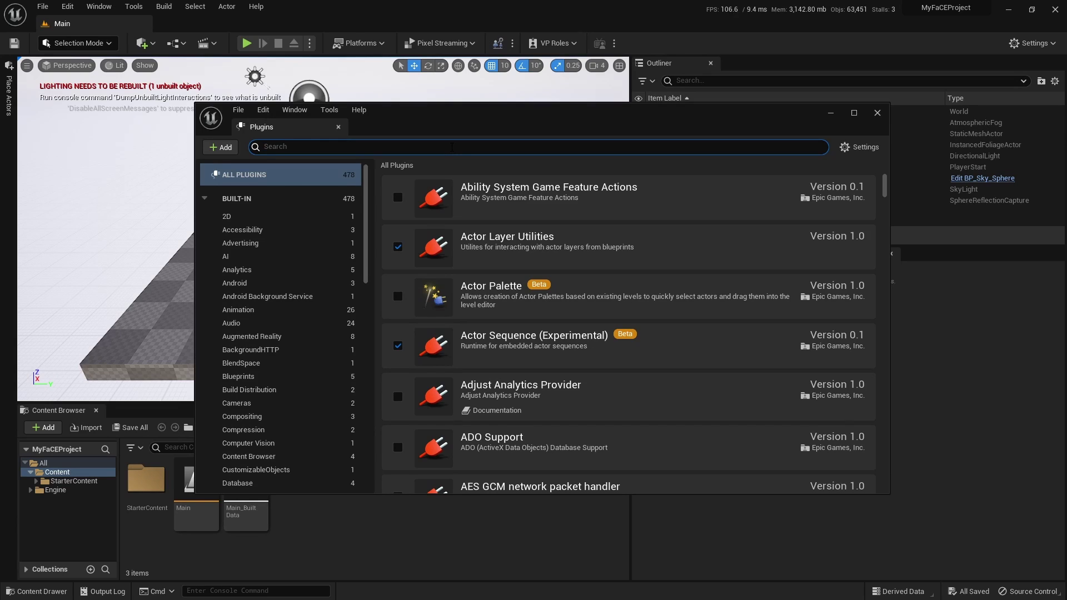
type("Liv")
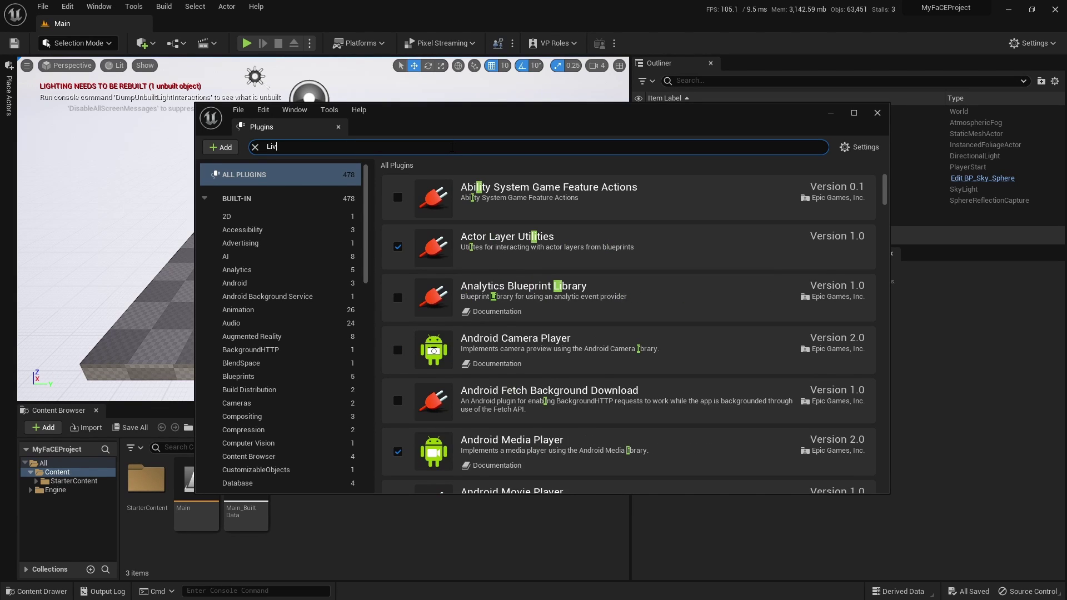
type("eLink")
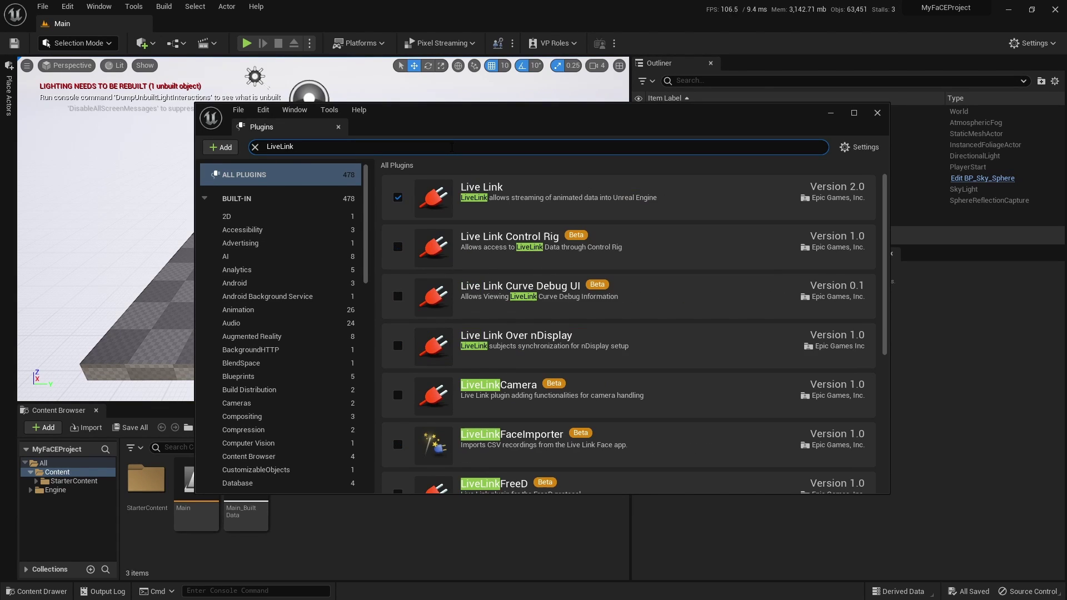
scroll(640, 273, "down", 1)
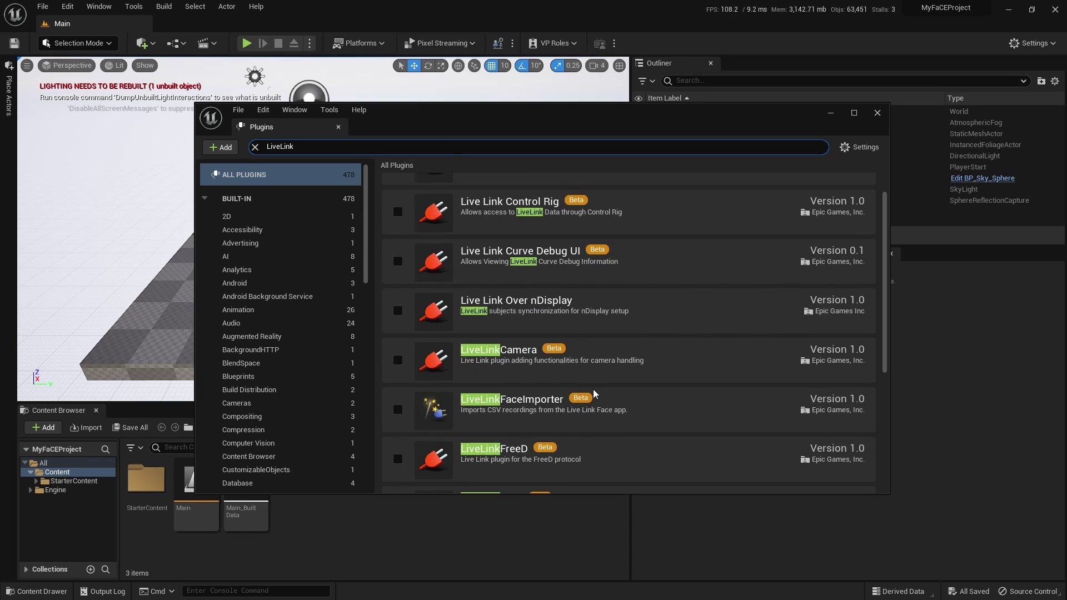
left_click(397, 410)
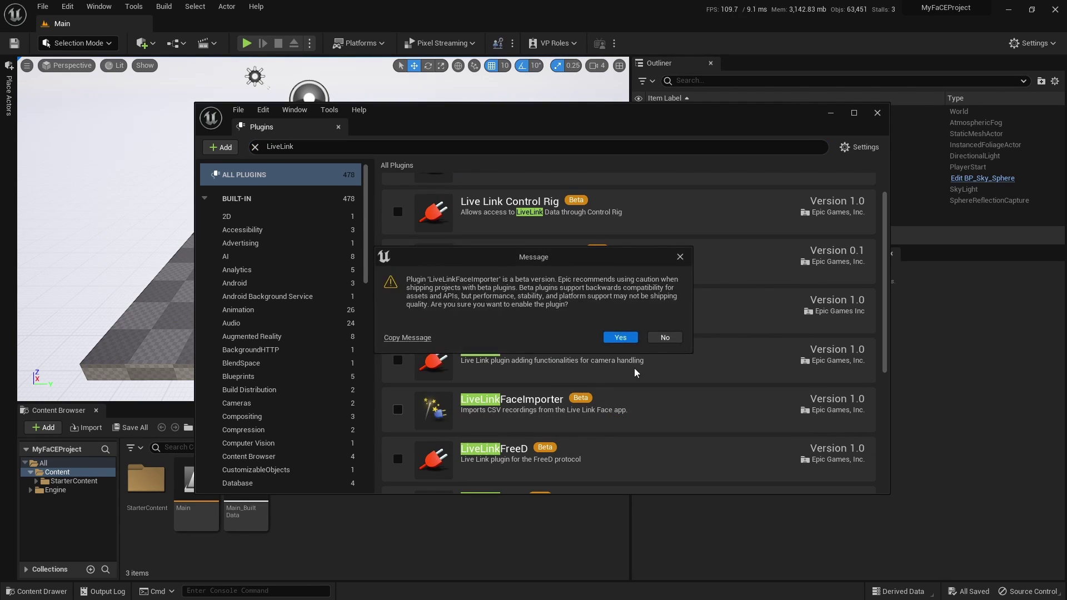
left_click(631, 339)
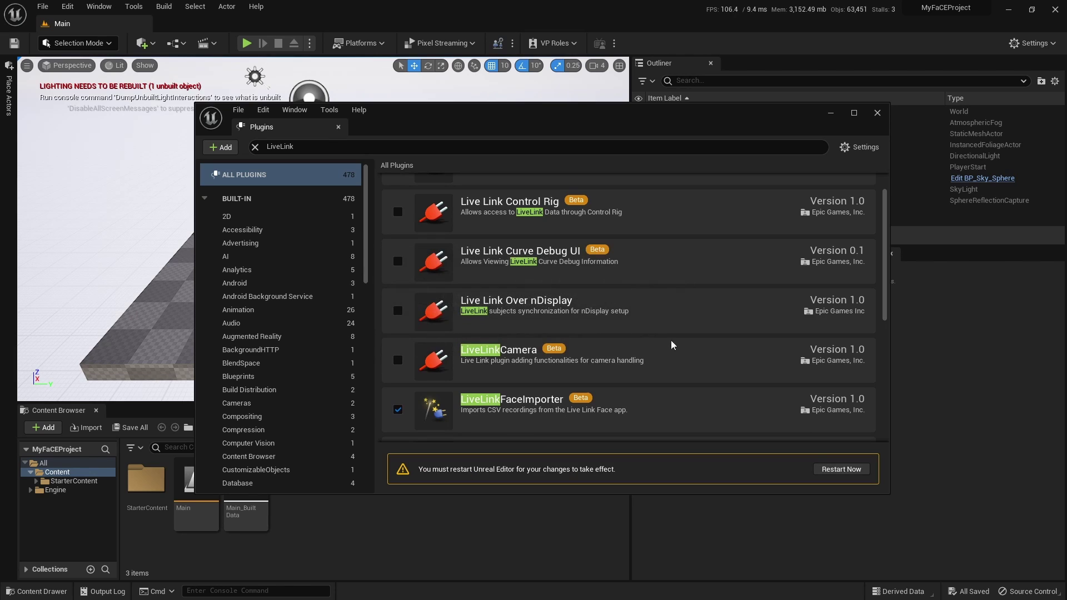
Restart the editor to load the plugin and update the project file.
left_click(841, 470)
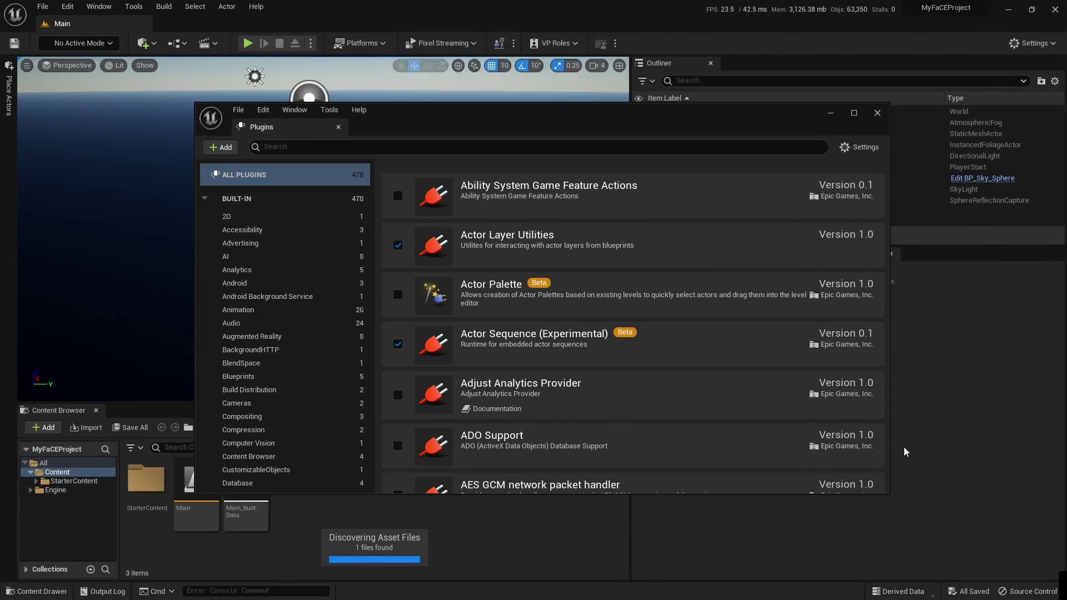
left_click(877, 113)
left_click(978, 562)
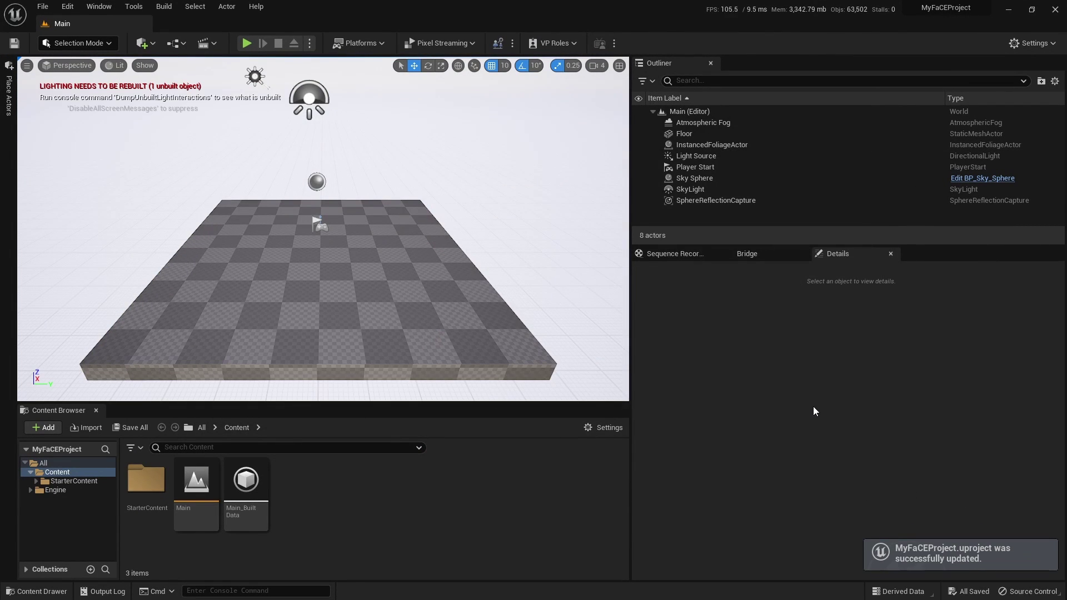
Widen the viewport and add the Aoi MetaHuman preset from Bridge to the project.
left_click(772, 253)
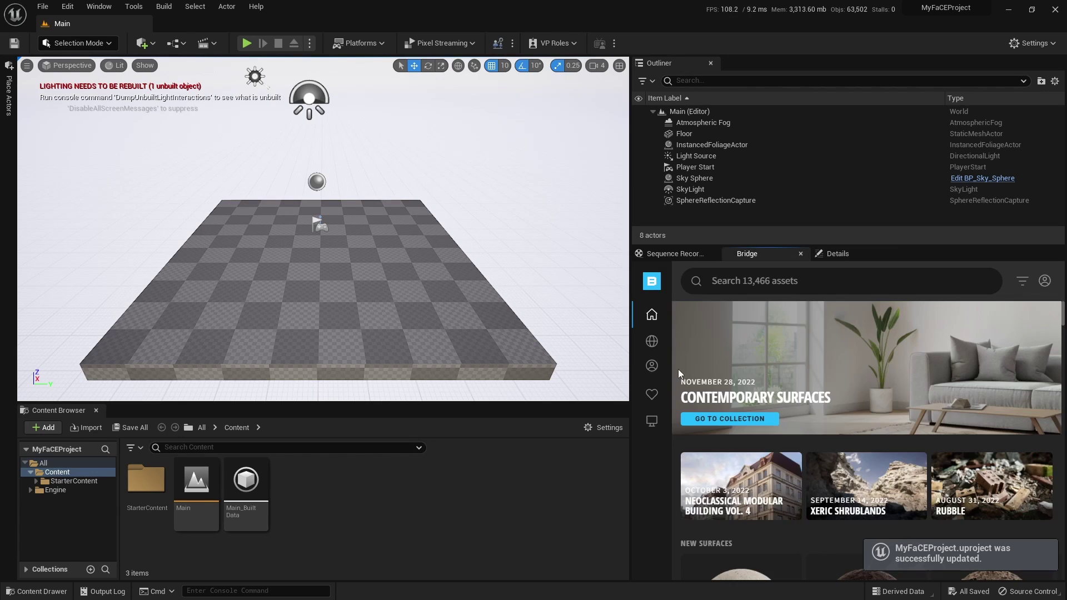
left_click_drag(638, 349, 736, 352)
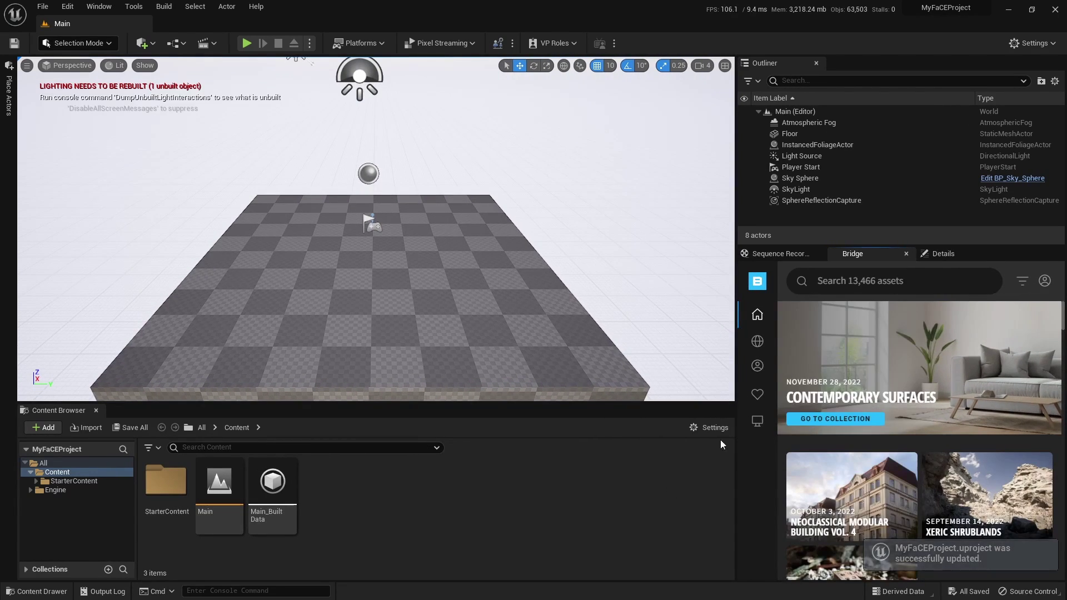
mouse_move(763, 348)
left_click(758, 367)
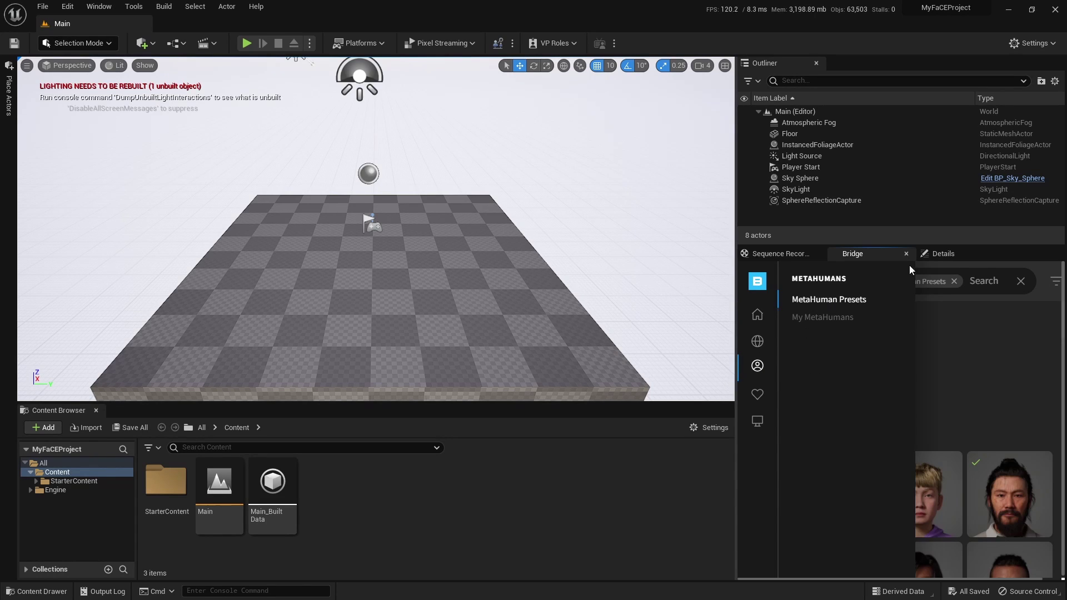
mouse_move(1027, 512)
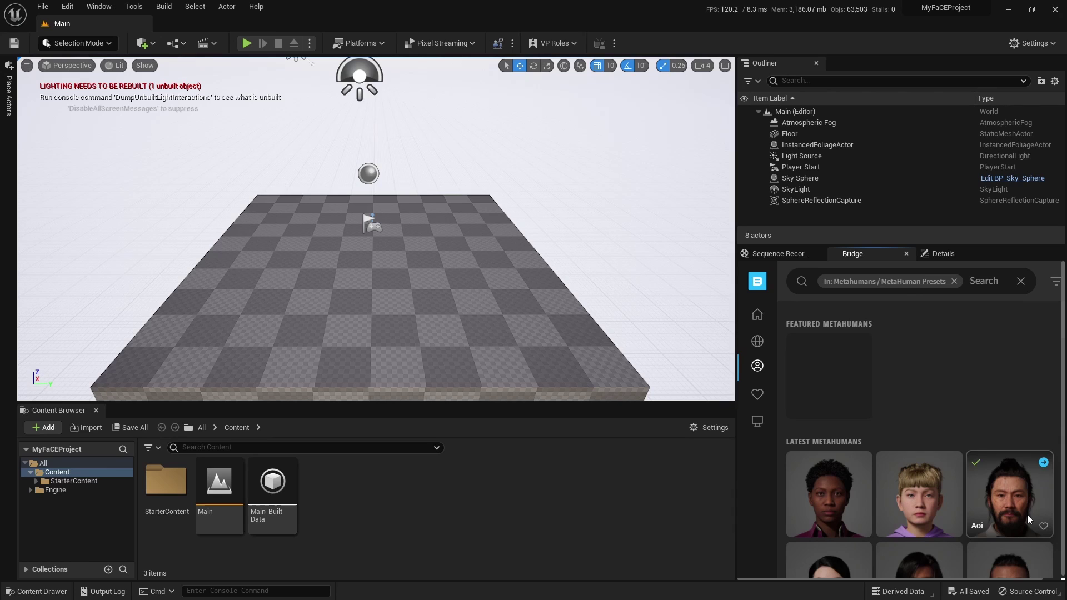
left_click(1044, 463)
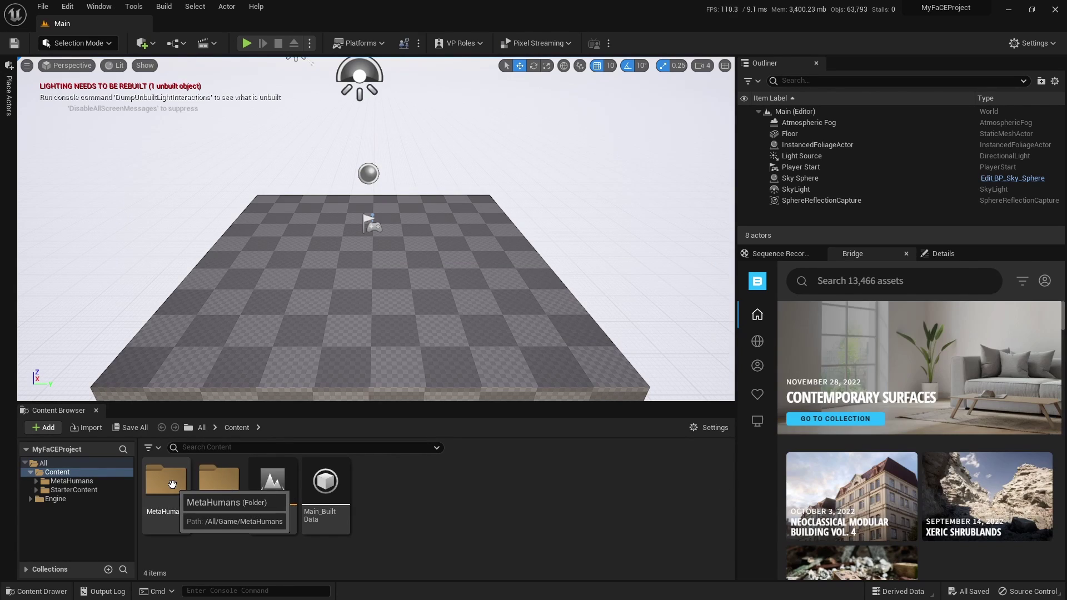
Place BP_Aoi from the MetaHumans/Aoi folder on the floor and rotate it about 90° to face the camera.
double_click(172, 485)
double_click(167, 482)
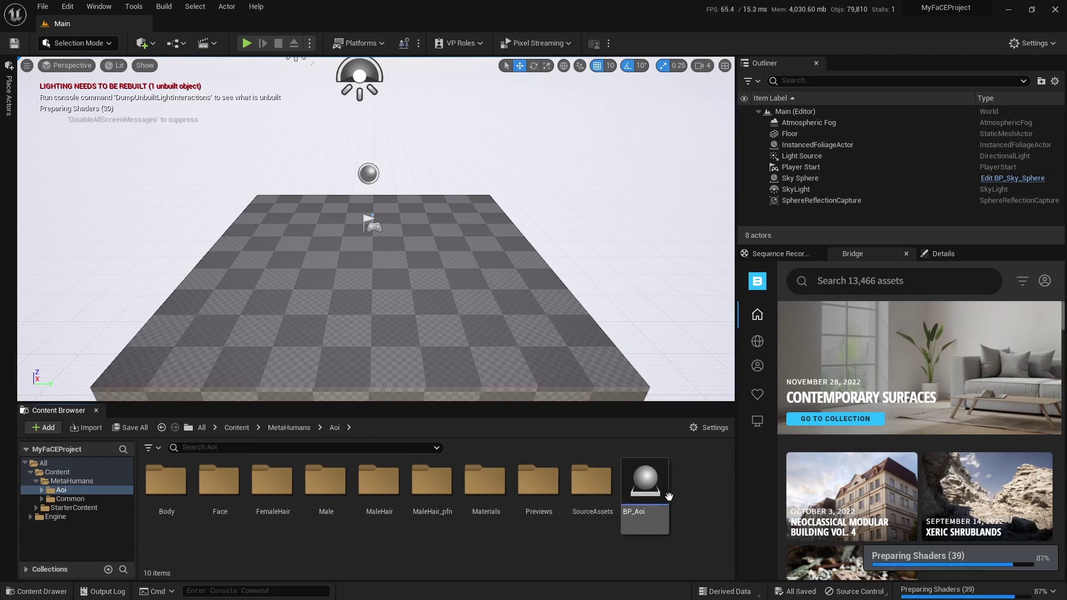
left_click_drag(668, 497, 373, 289)
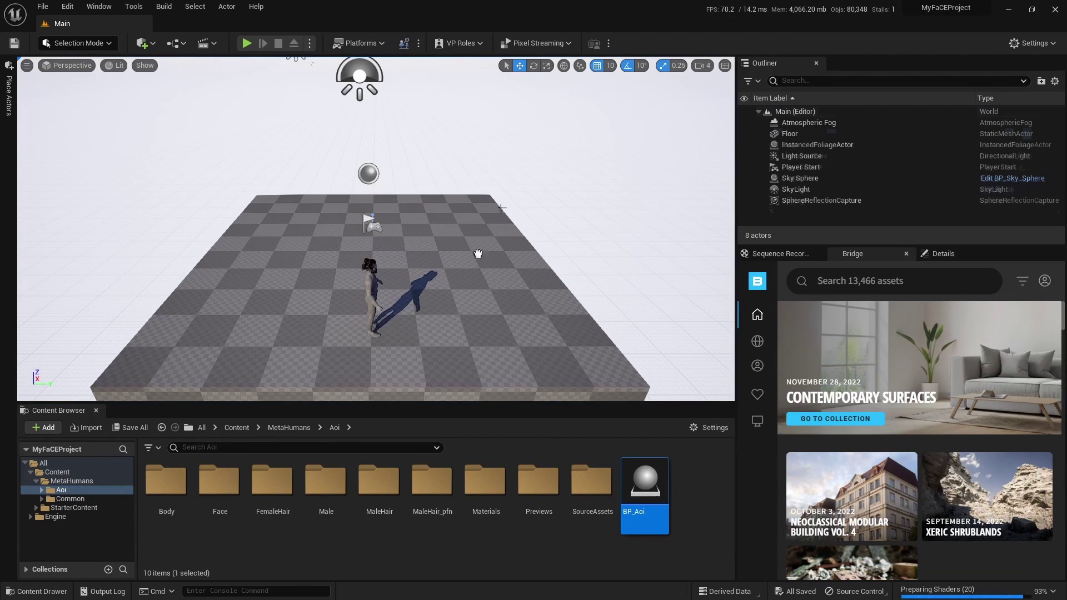
left_click(533, 66)
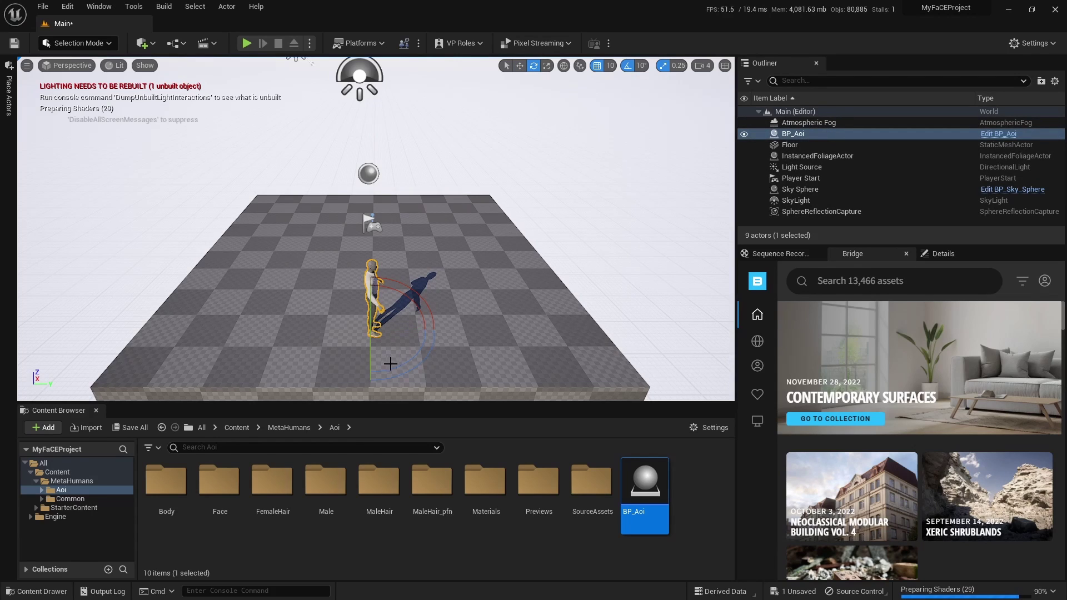
left_click_drag(402, 370, 452, 371)
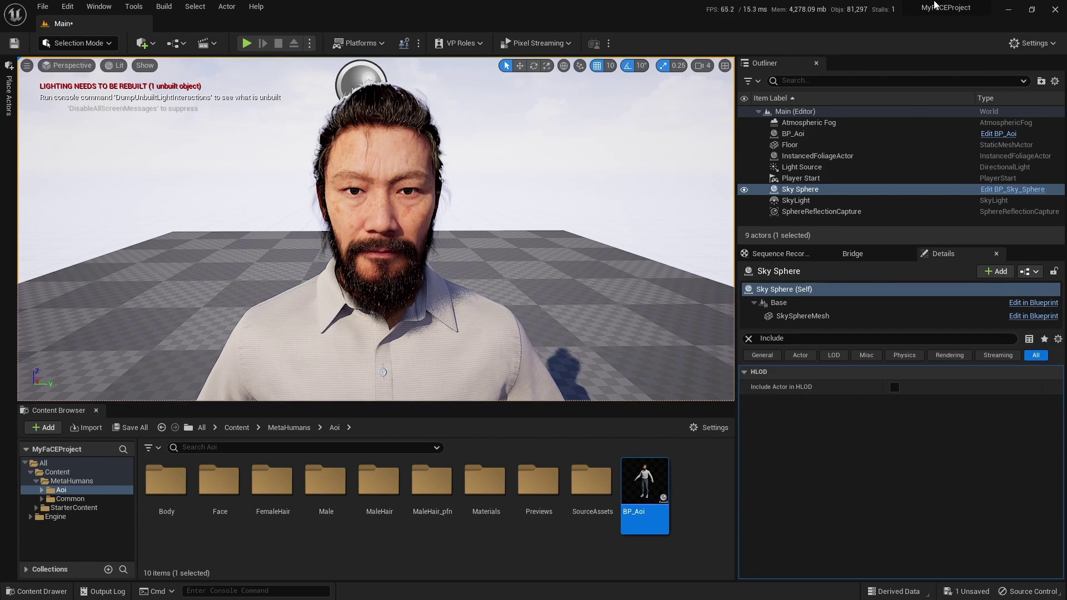
Import the MySlate-8 raw CSV recording from the desktop into the Aoi folder and open its level sequence.
left_click(1036, 10)
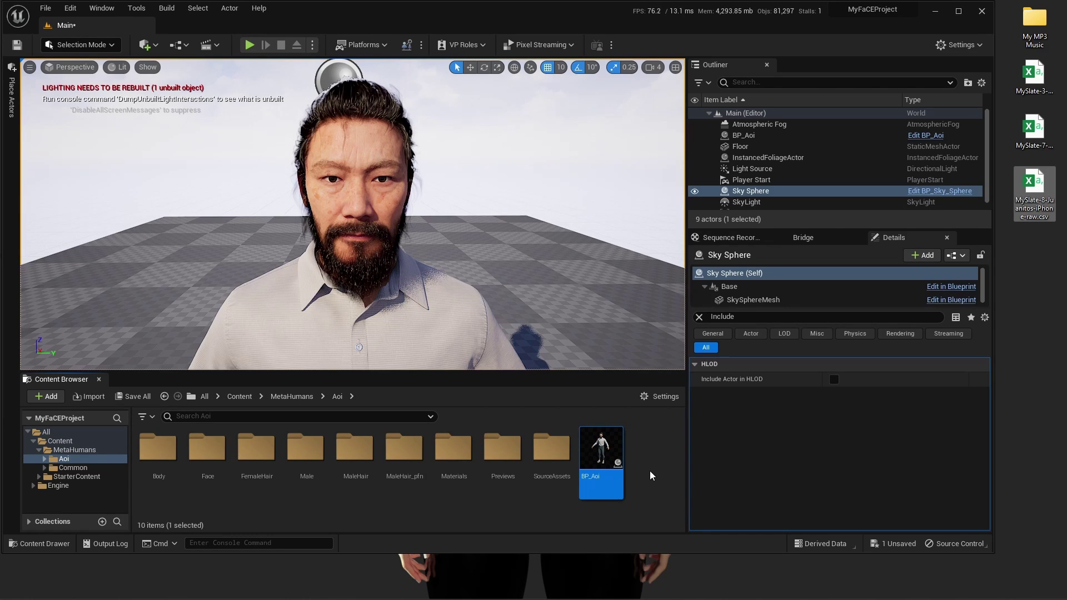
left_click_drag(653, 469, 652, 469)
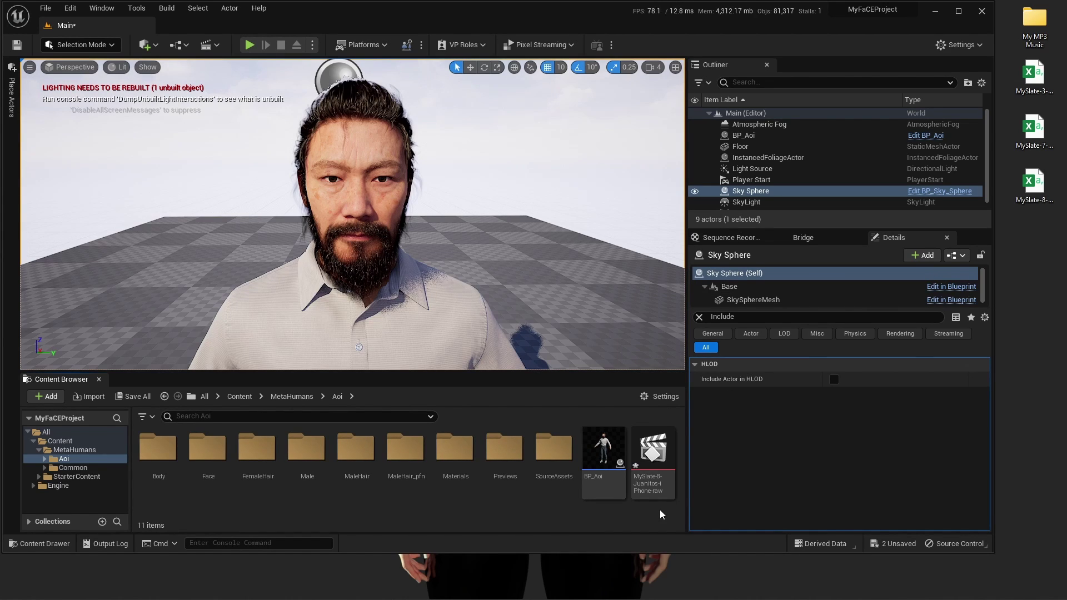
double_click(655, 455)
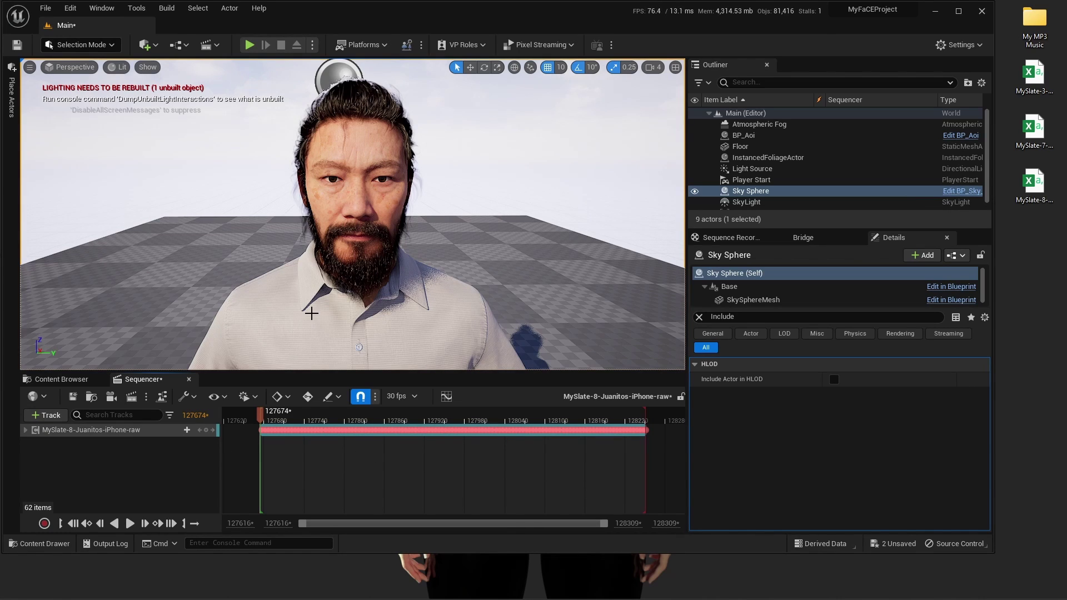
Add the BP_Aoi actor to the MySlate-8 sequence.
left_click(311, 313)
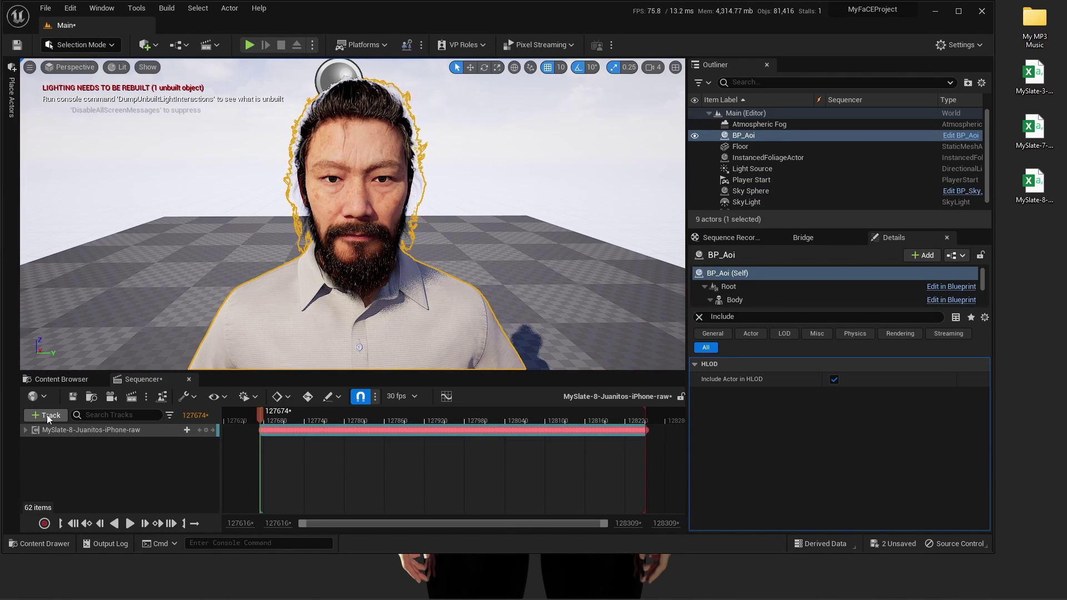
left_click(47, 414)
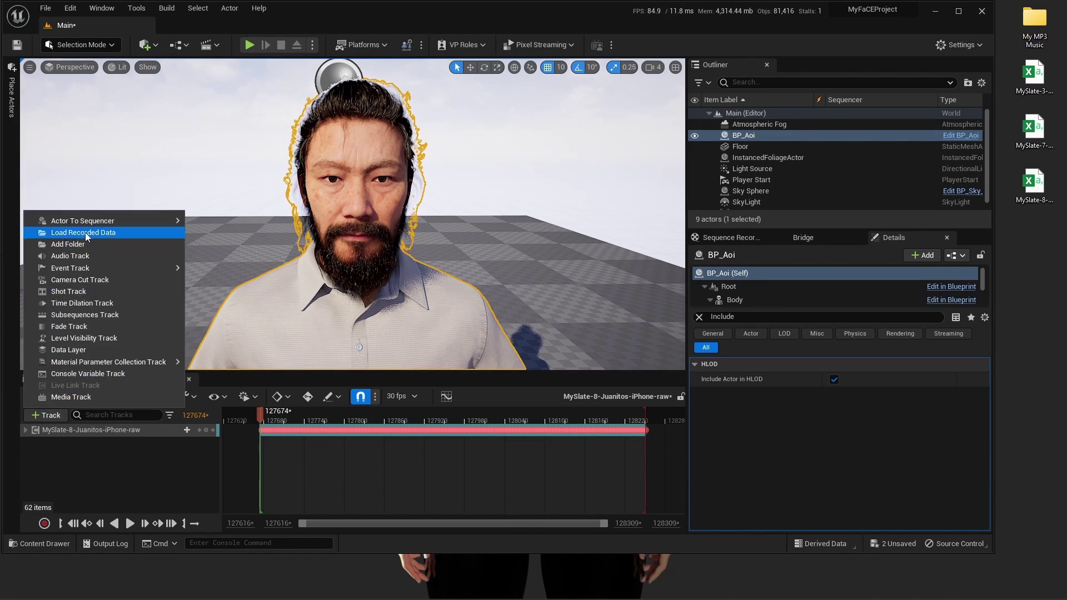
mouse_move(85, 225)
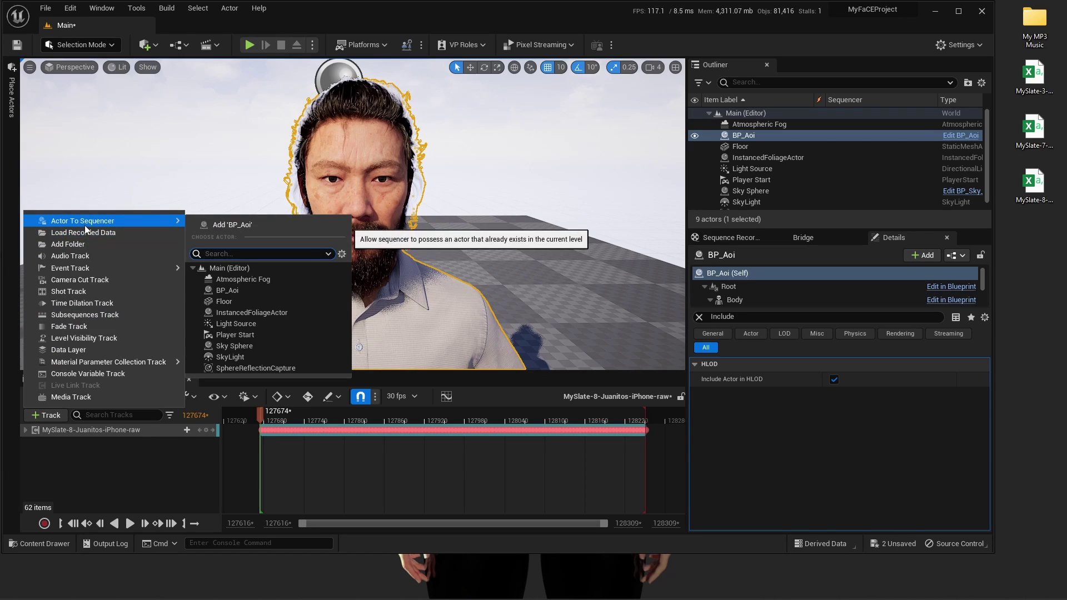
left_click(235, 225)
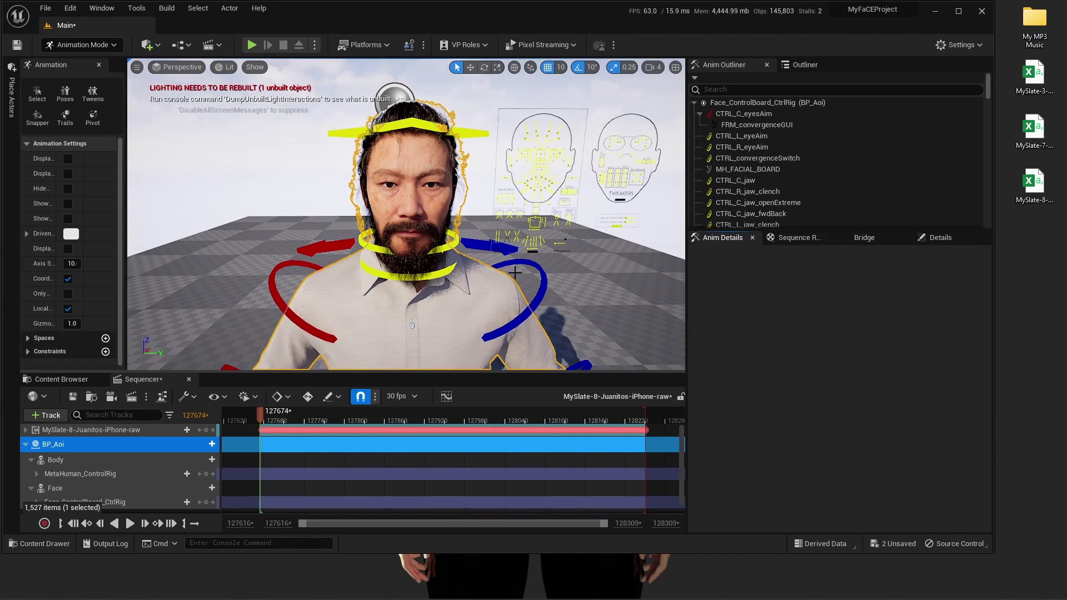
Delete the MetaHuman_ControlRig and Face_ControlBoard_CtrlRig tracks from BP_Aoi in the sequence.
left_click(95, 474)
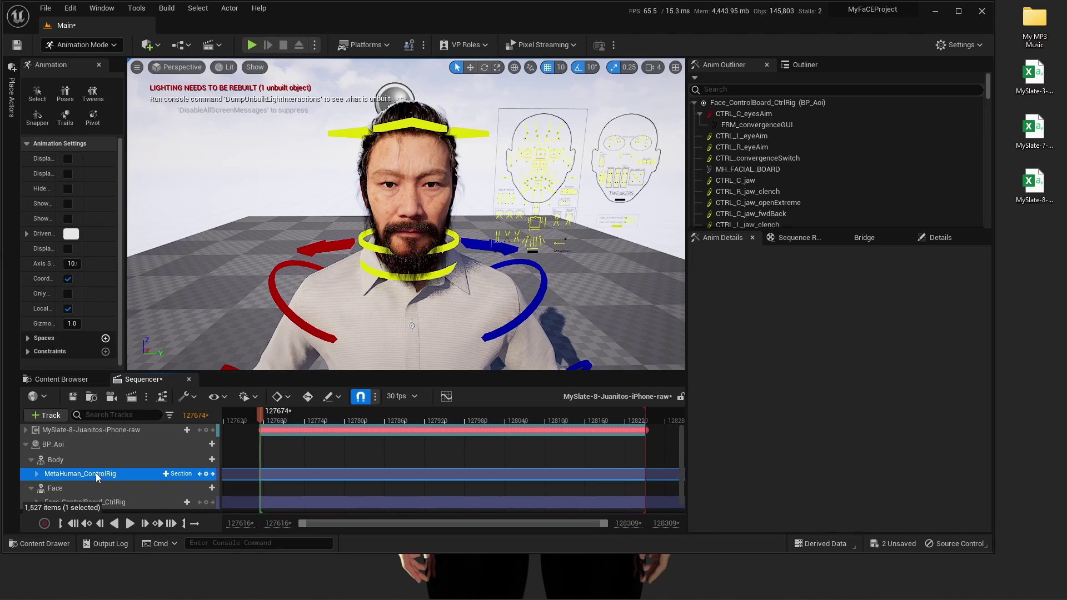
key("Delete")
left_click(86, 489)
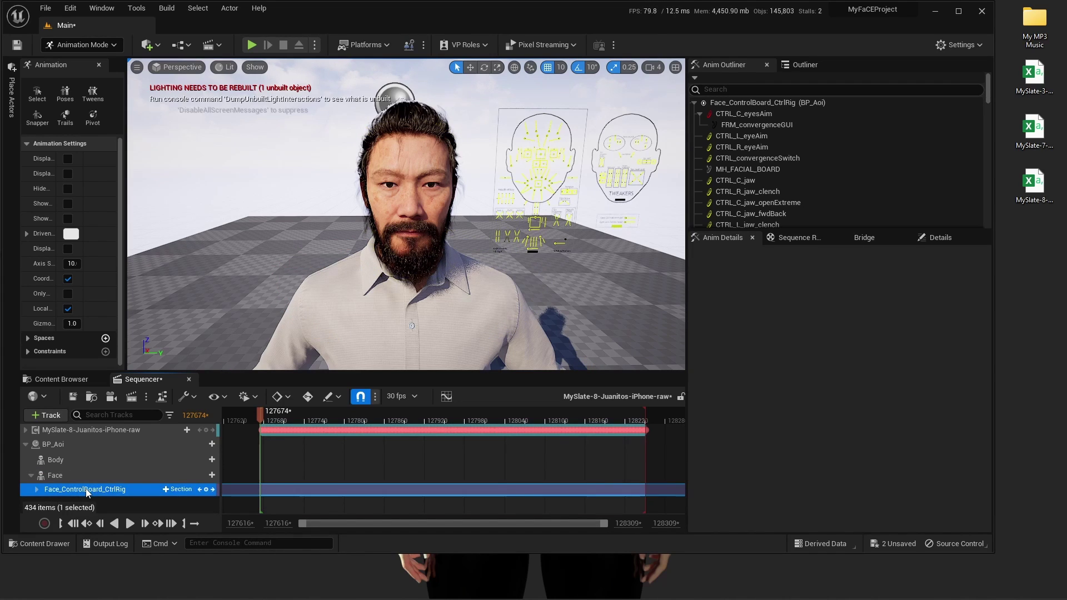
key("Delete")
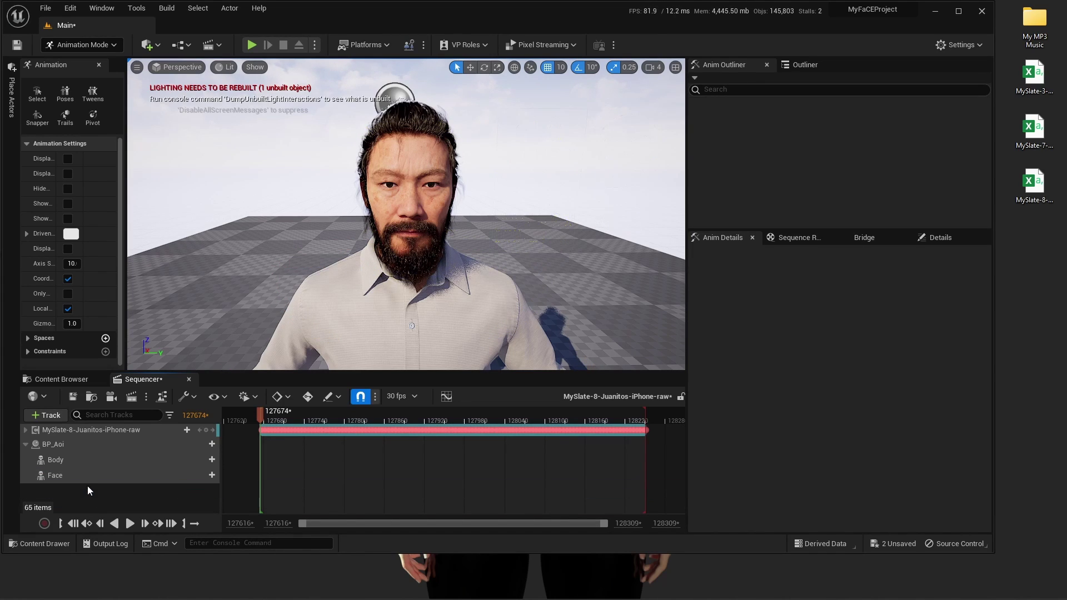
Set BP_Aoi's ARKit Face Subj to the MySlate-8 recording and enable Use ARKit Face.
left_click(439, 304)
left_click(952, 239)
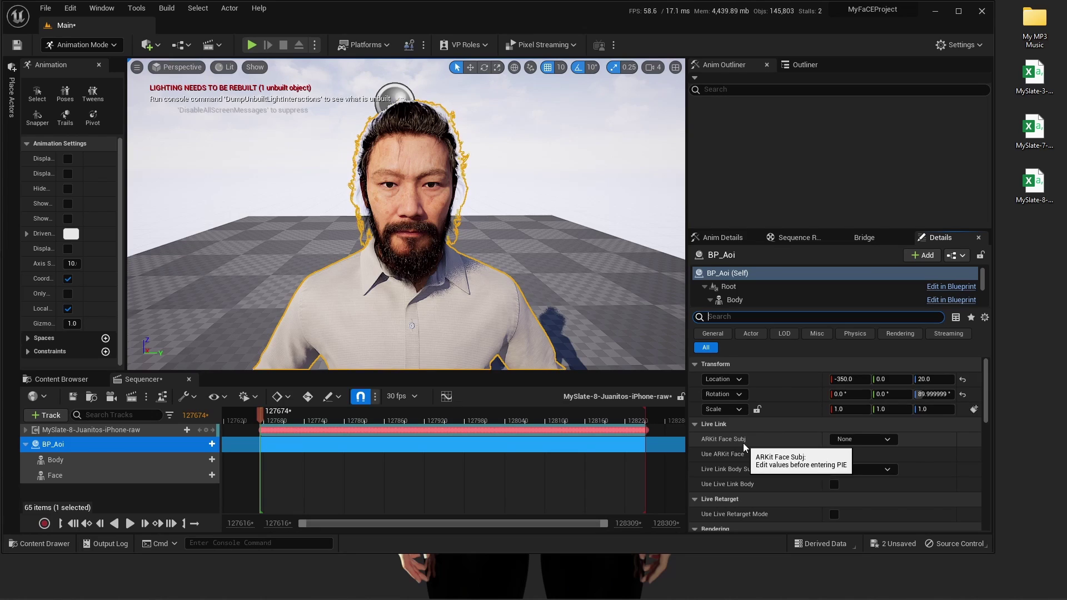
left_click(888, 440)
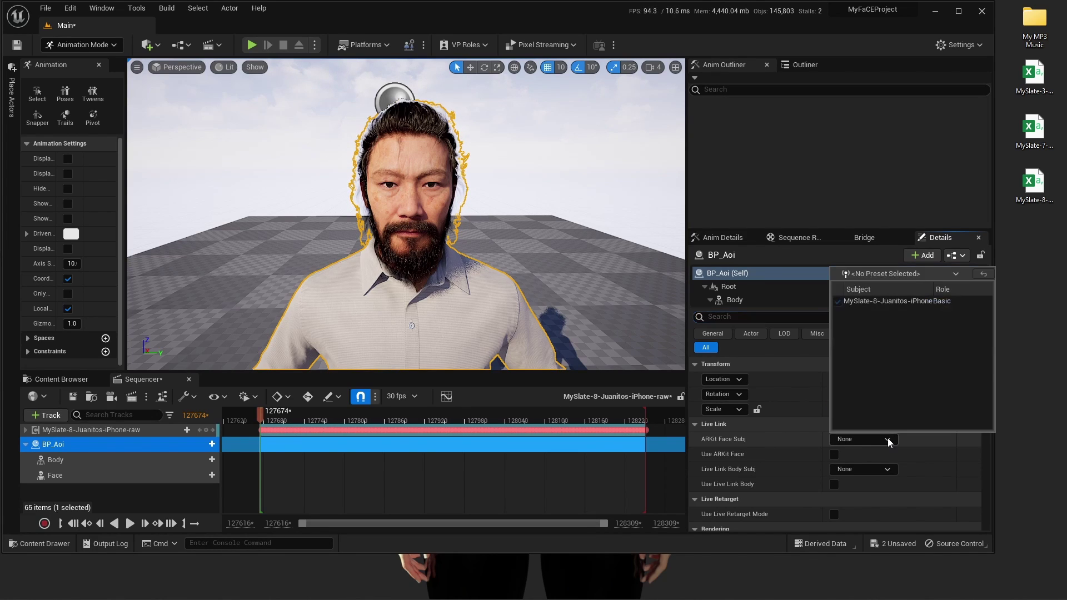
left_click(888, 300)
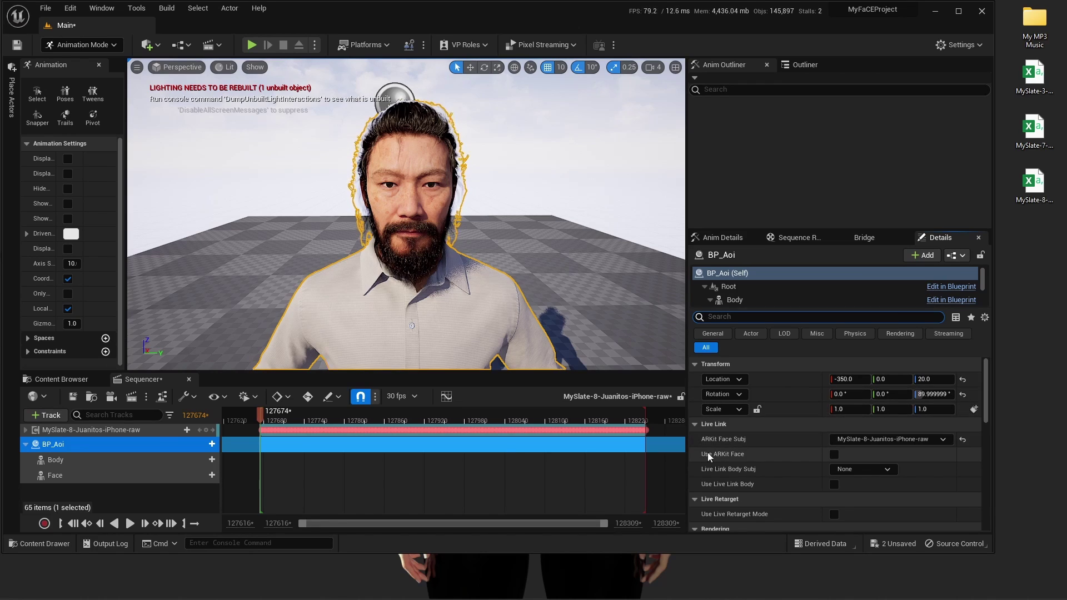
left_click(832, 455)
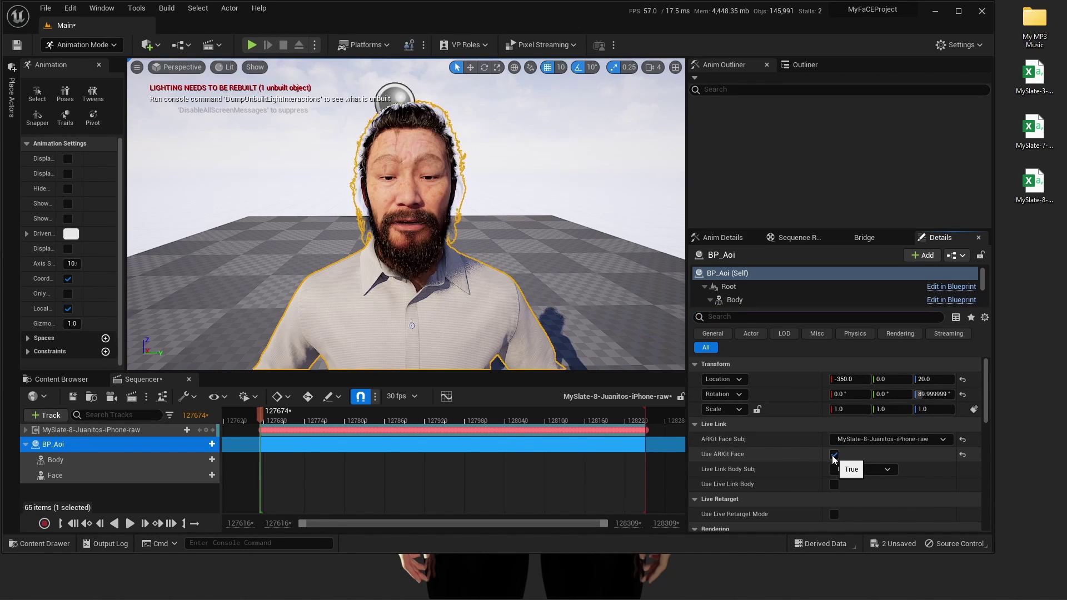
Scrub and play the sequence to review the facial animation in the maximized editor, pausing near frame 128079.
left_click(291, 416)
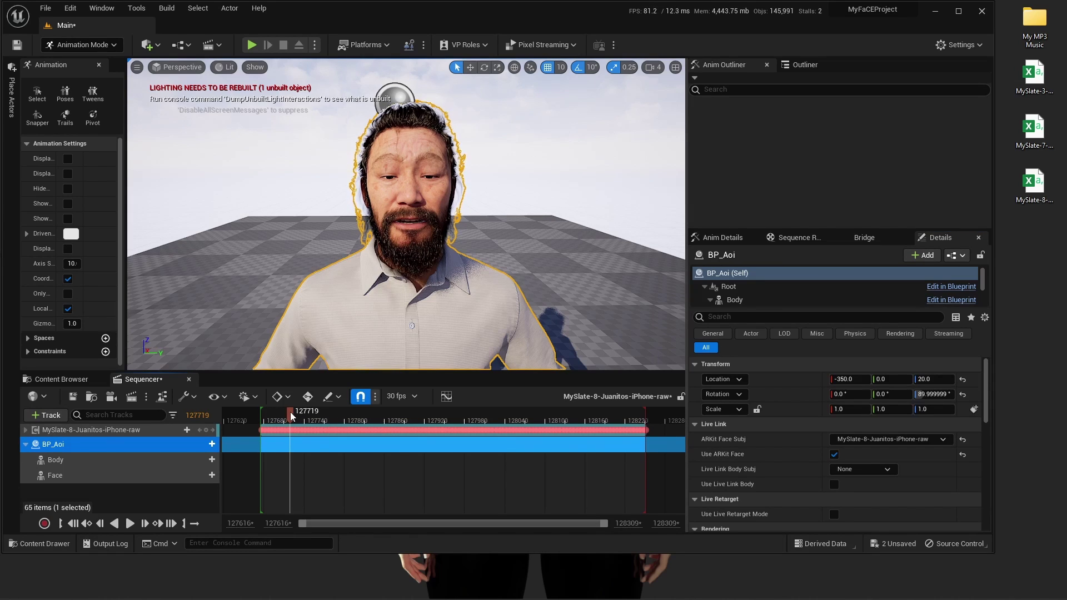
left_click_drag(291, 416, 333, 435)
left_click(85, 525)
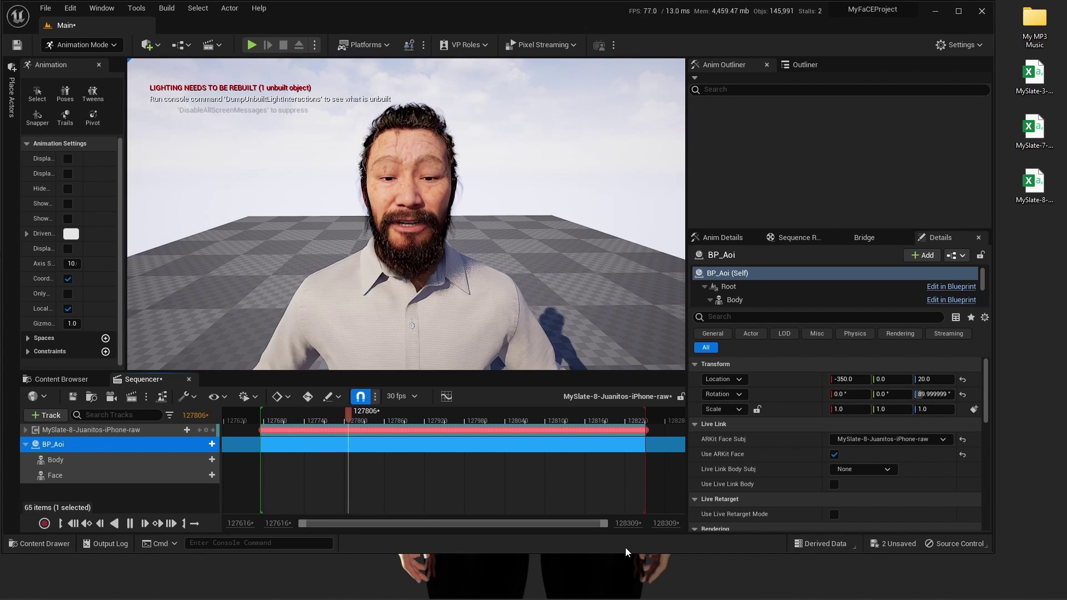
left_click(958, 10)
left_click(397, 105)
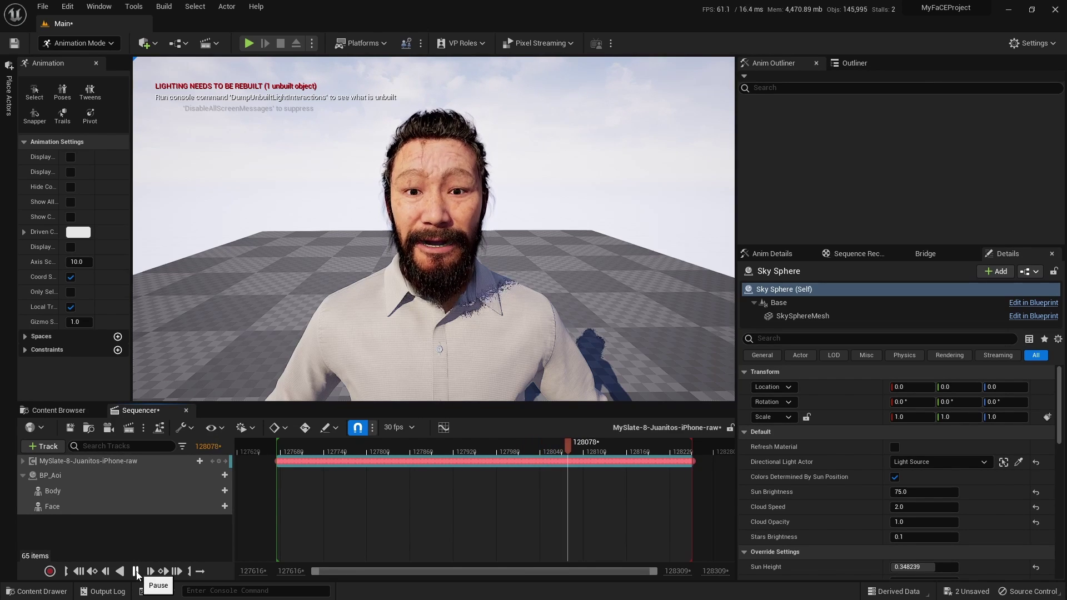
left_click(136, 573)
left_click(312, 43)
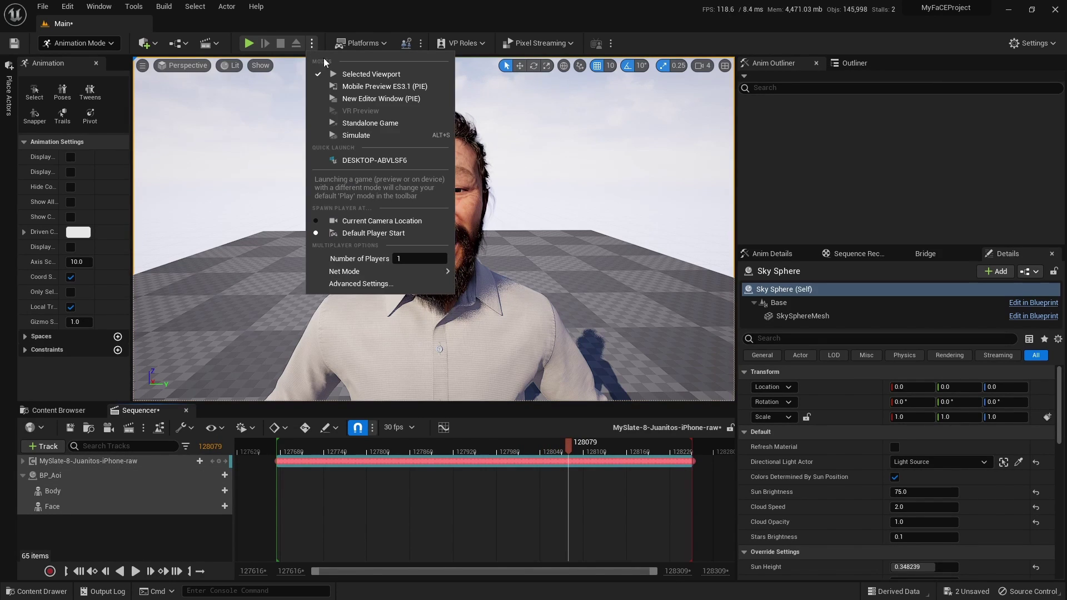
left_click(392, 137)
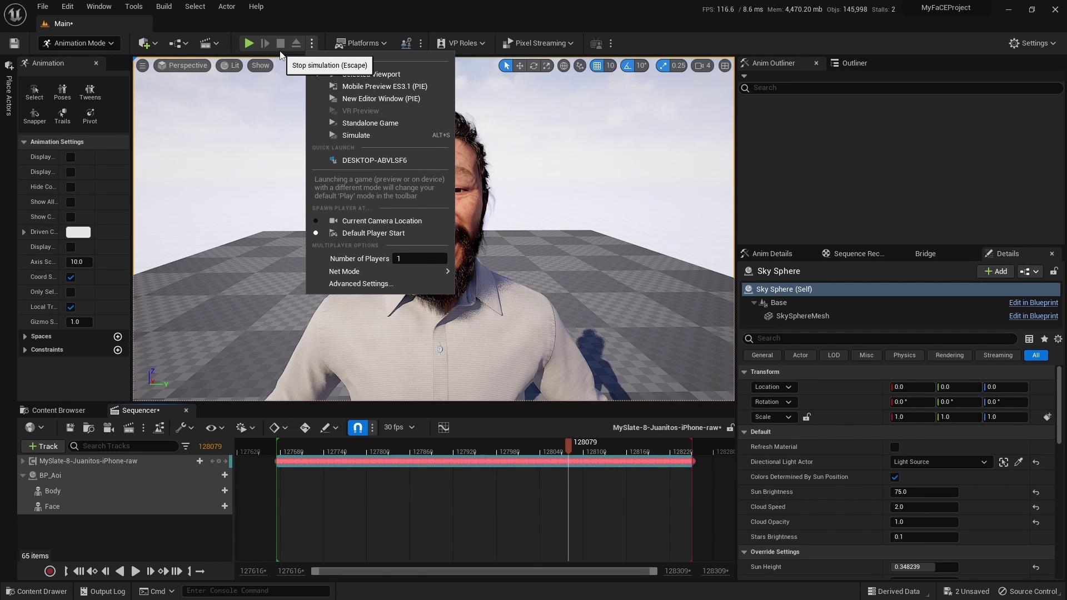
Scrub back through the facial animation and replay the sequence from its first frame.
left_click_drag(571, 447, 438, 446)
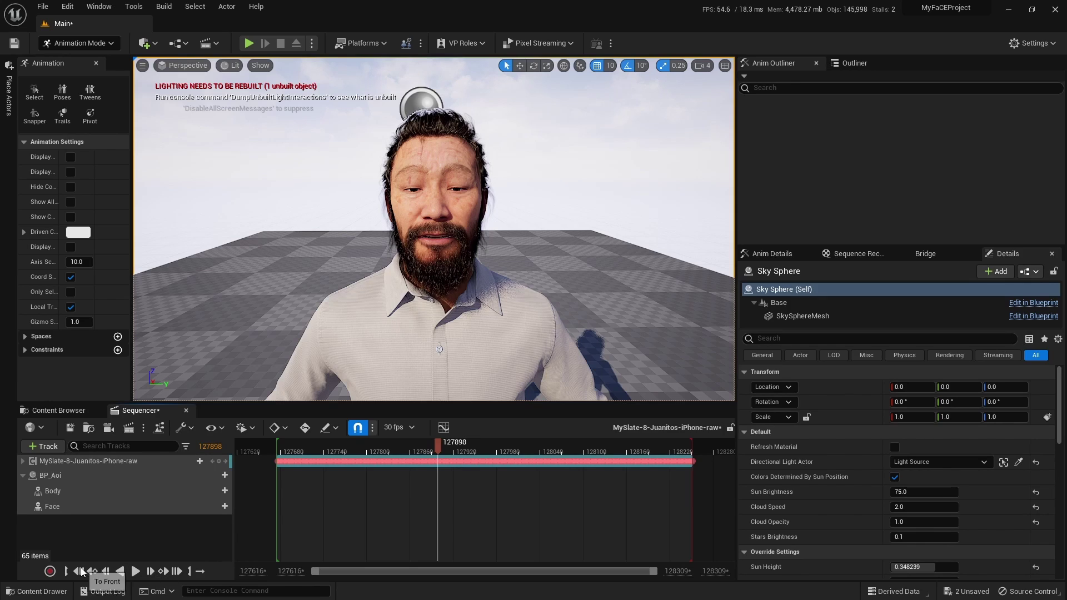
left_click(83, 572)
left_click(135, 571)
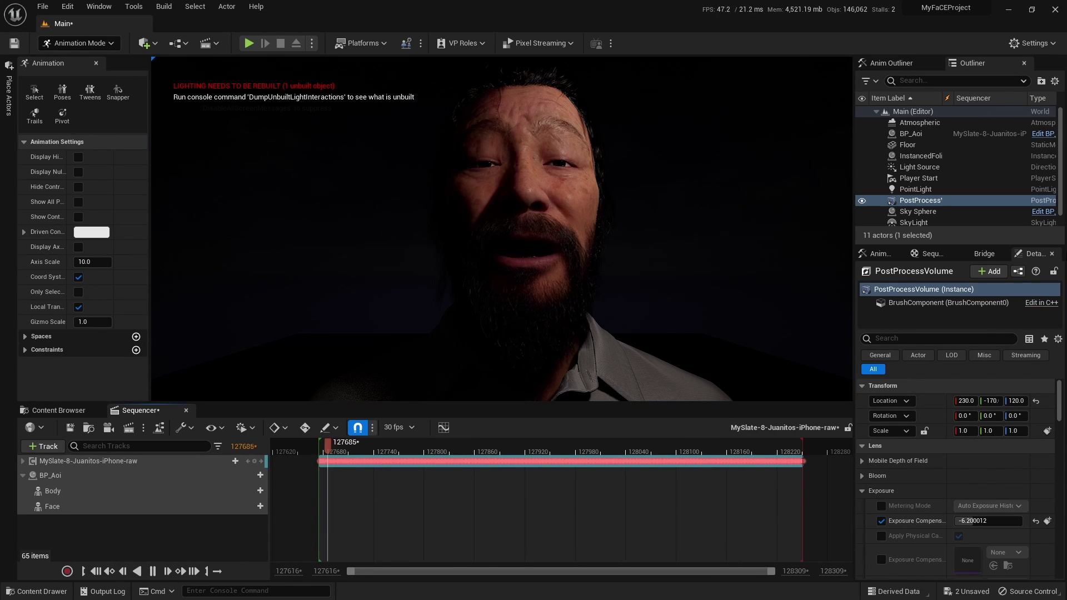